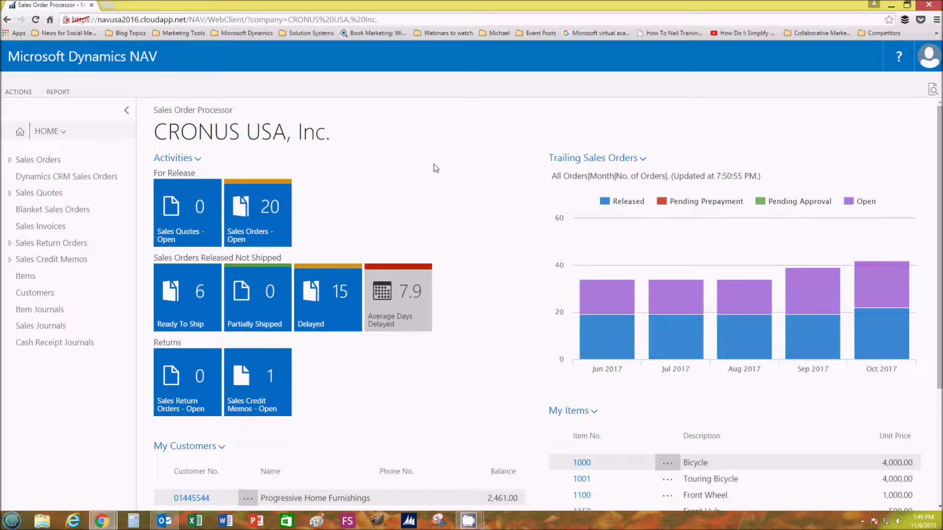
Open the empty Sales Quotes list for CRONUS USA, Inc. from the navigation pane.
{"action": "left_click", "coordinate": [31, 197]}
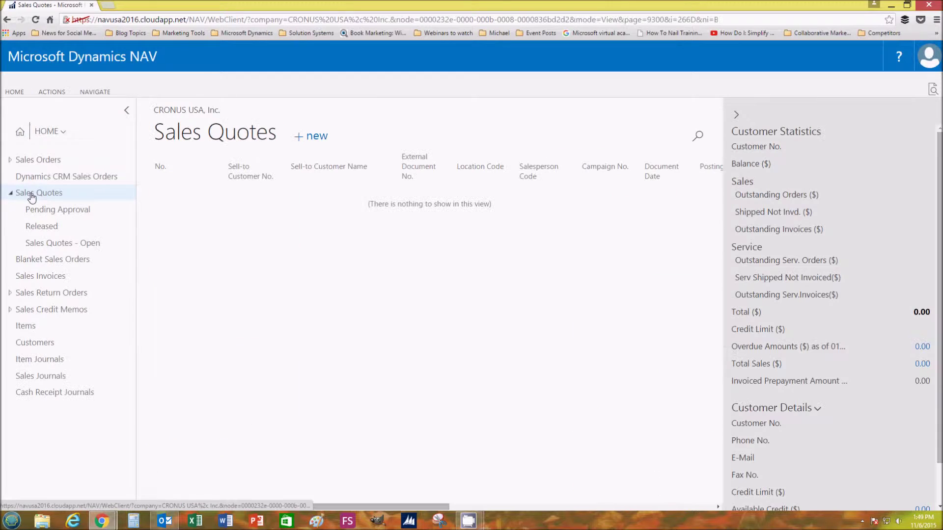
Create a new sales quote with New Concepts Furniture as the sell-to customer, auto-filling Atlanta details.
{"action": "left_click", "coordinate": [308, 140]}
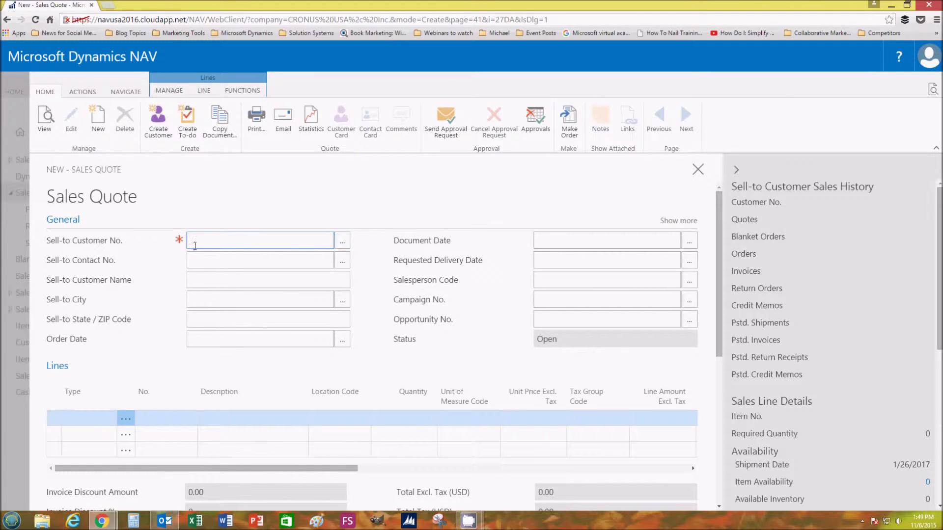
{"action": "left_click", "coordinate": [342, 241]}
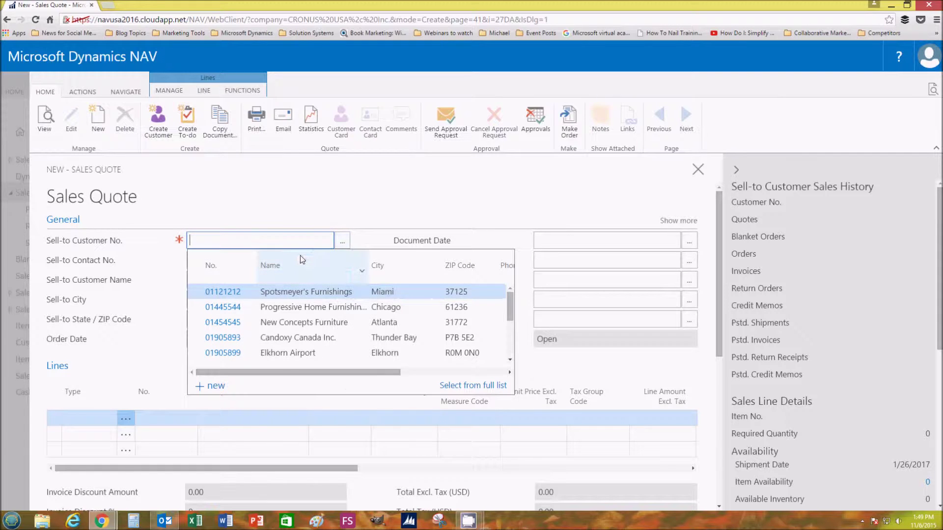
{"action": "left_click", "coordinate": [281, 323]}
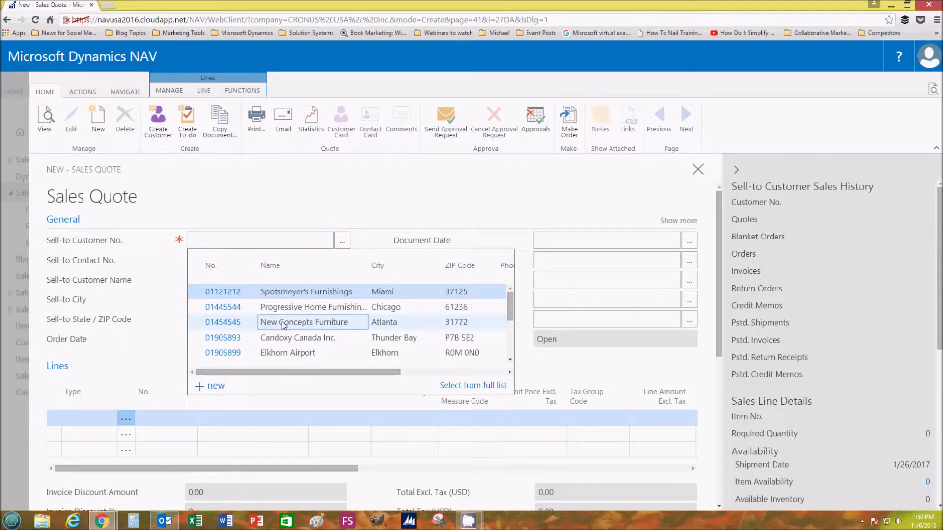
{"action": "double_click", "coordinate": [282, 322]}
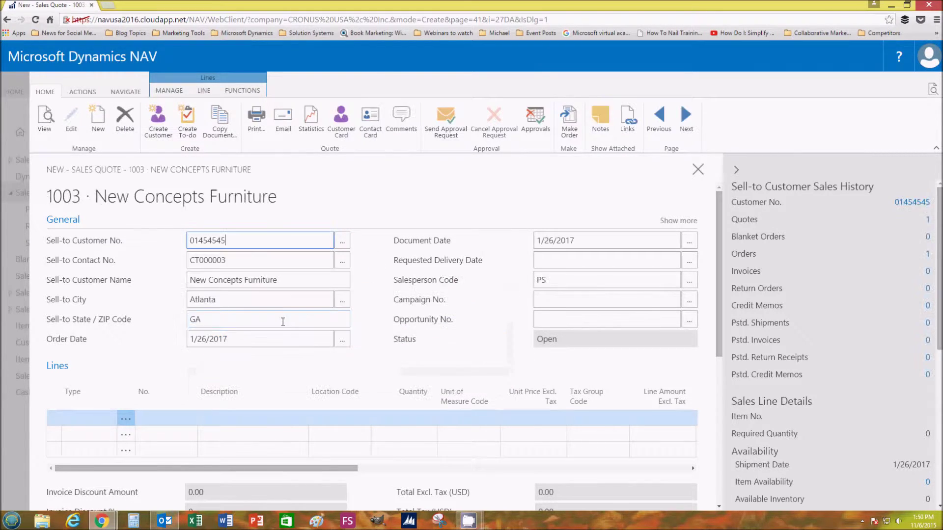
{"action": "scroll", "coordinate": [142, 268], "scroll_direction": "down", "scroll_amount": 1}
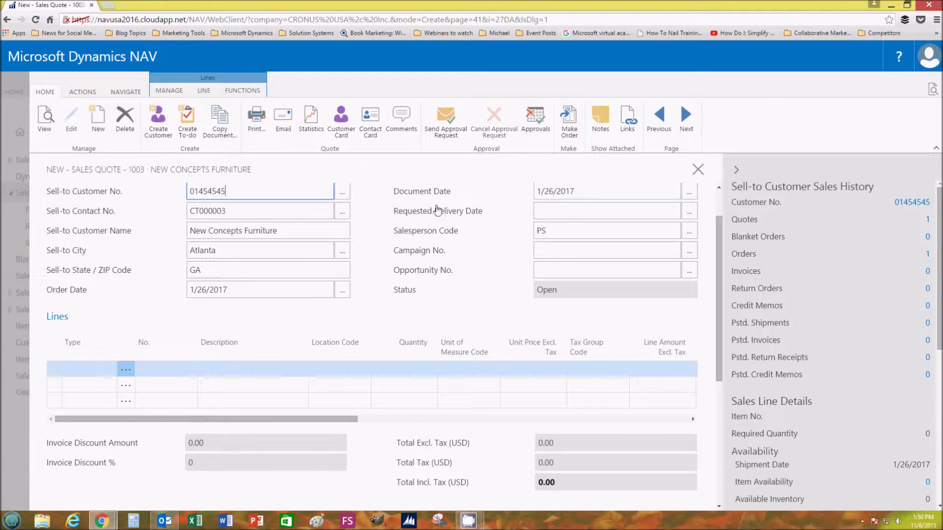
{"action": "scroll", "coordinate": [222, 228], "scroll_direction": "up", "scroll_amount": 1}
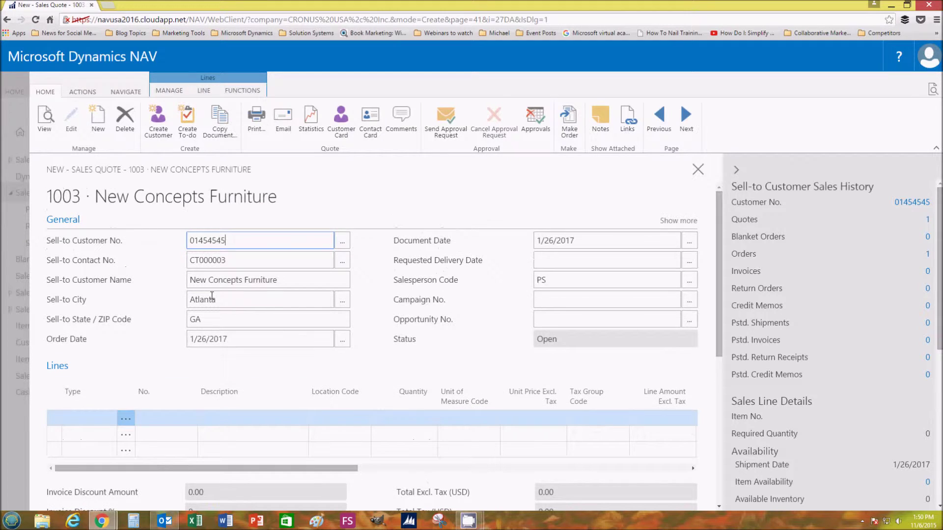
{"action": "scroll", "coordinate": [145, 349], "scroll_direction": "down", "scroll_amount": 1}
Add an Item line for 2 PCS of 1001 Touring Bicycle, totalling 7,200.00.
{"action": "left_click", "coordinate": [86, 385]}
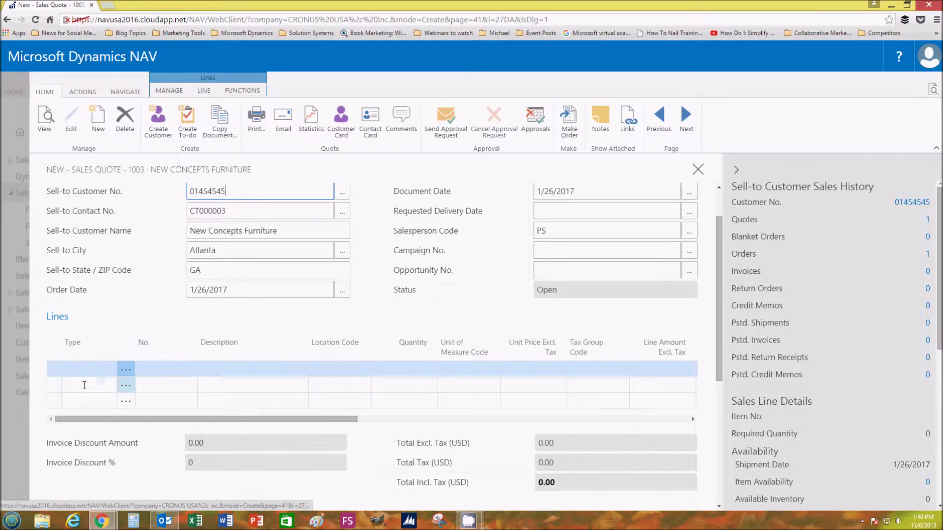
{"action": "left_click", "coordinate": [112, 384]}
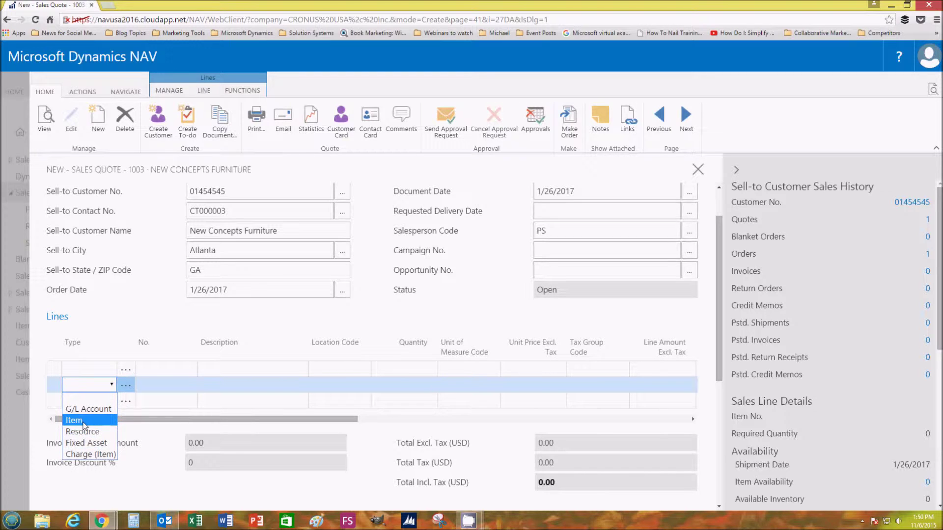
{"action": "left_click", "coordinate": [76, 421]}
{"action": "left_click", "coordinate": [167, 387]}
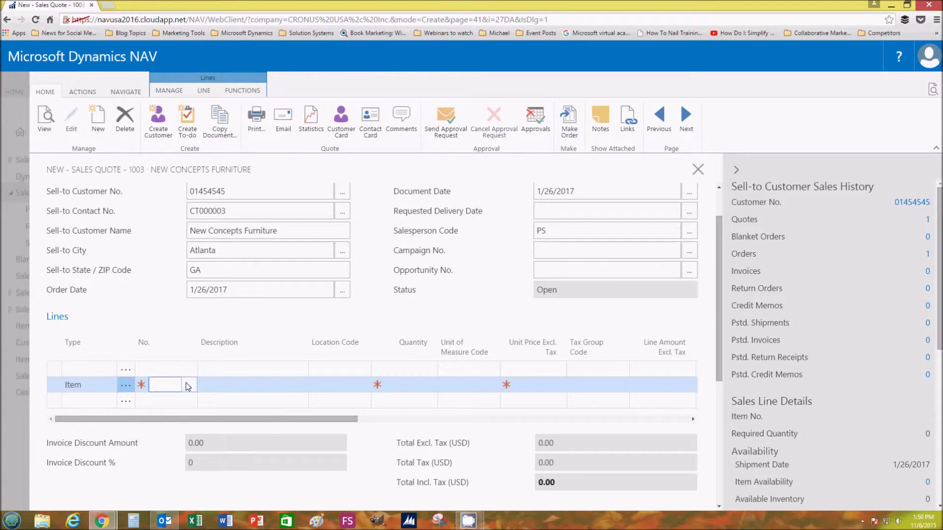
{"action": "left_click", "coordinate": [188, 386]}
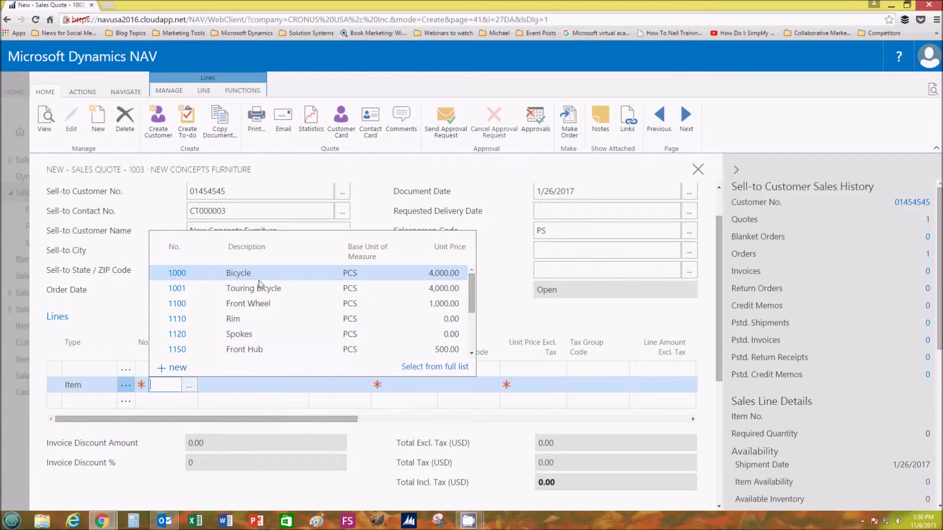
{"action": "left_click", "coordinate": [265, 291]}
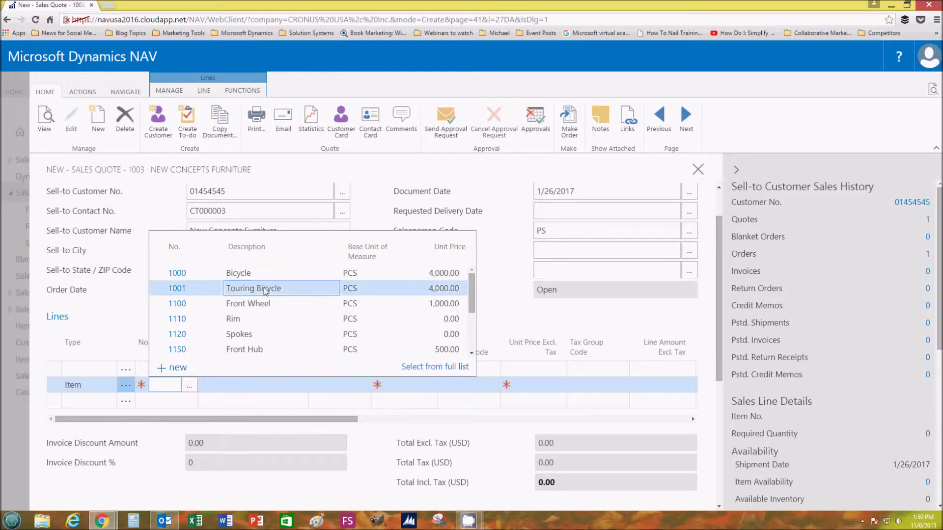
{"action": "left_click", "coordinate": [265, 290]}
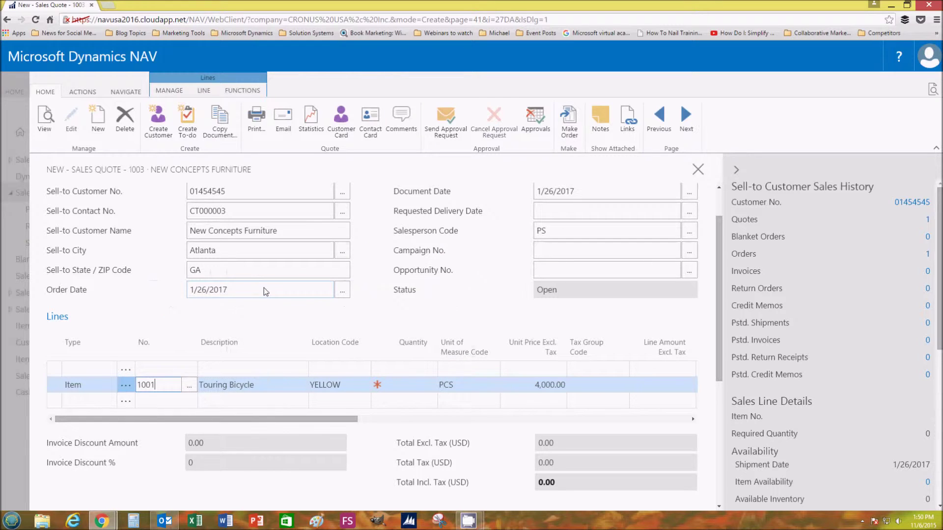
{"action": "left_click", "coordinate": [417, 387]}
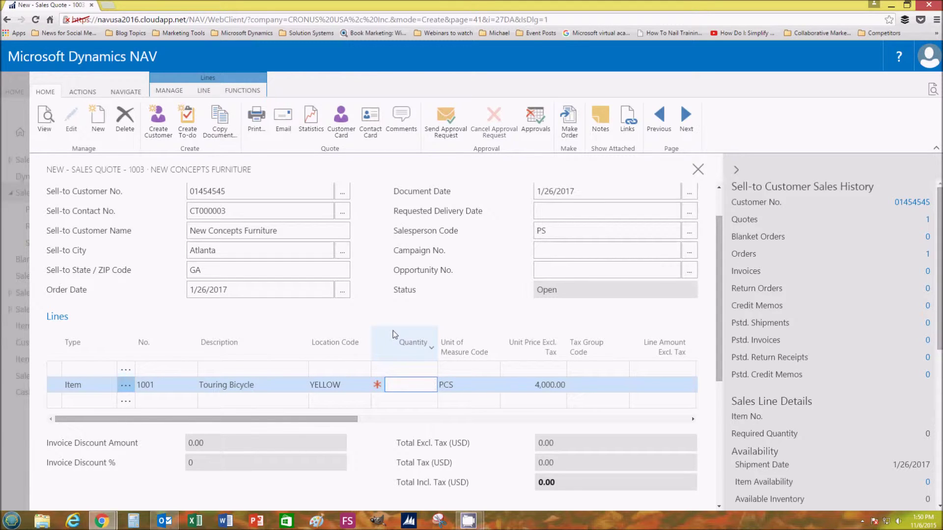
{"action": "type", "text": "2"}
{"action": "key", "text": "Tab"}
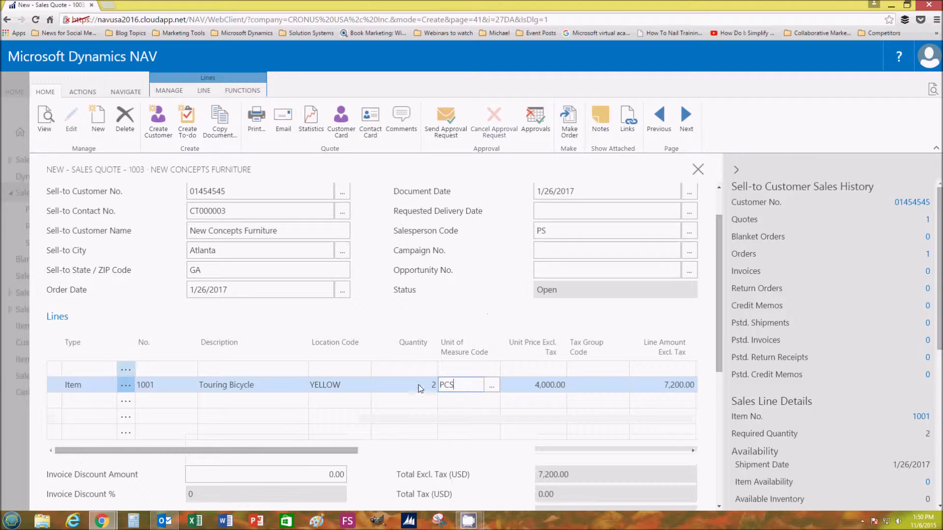
{"action": "left_click", "coordinate": [493, 390]}
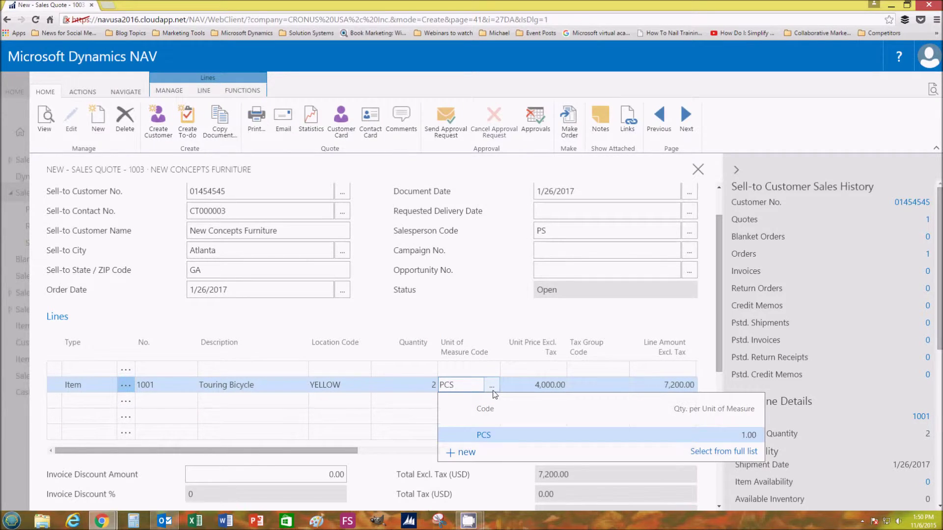
{"action": "left_click", "coordinate": [486, 306]}
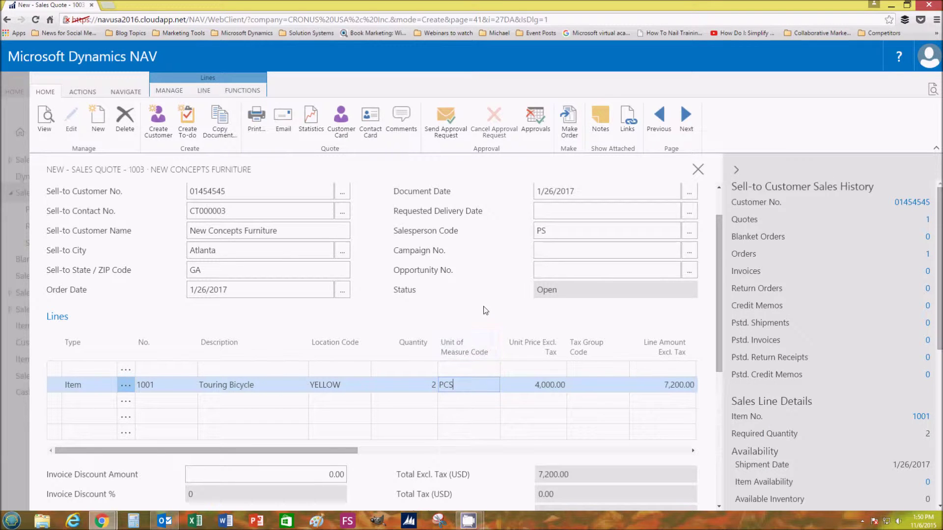
Set the invoice discount amount to 250, reducing the quote total to 6,950.00.
{"action": "scroll", "coordinate": [677, 394], "scroll_direction": "down", "scroll_amount": 2}
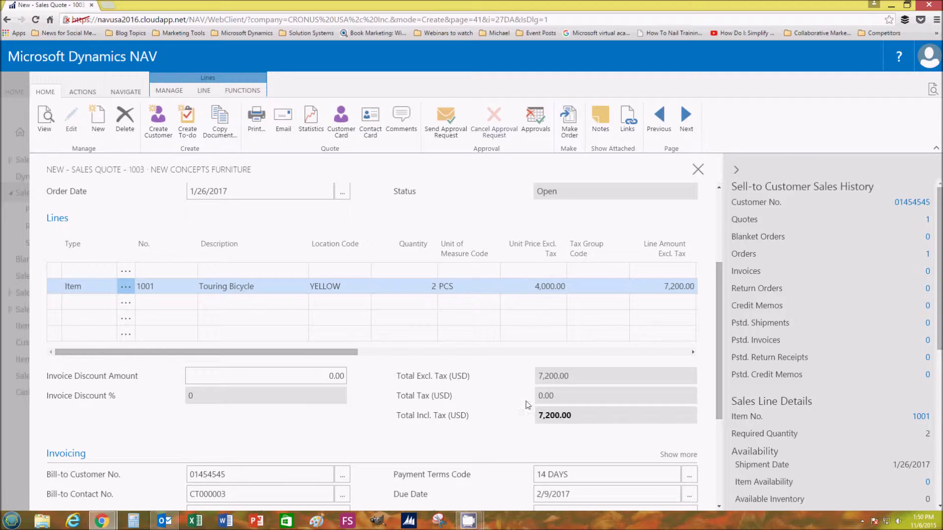
{"action": "left_click", "coordinate": [314, 379]}
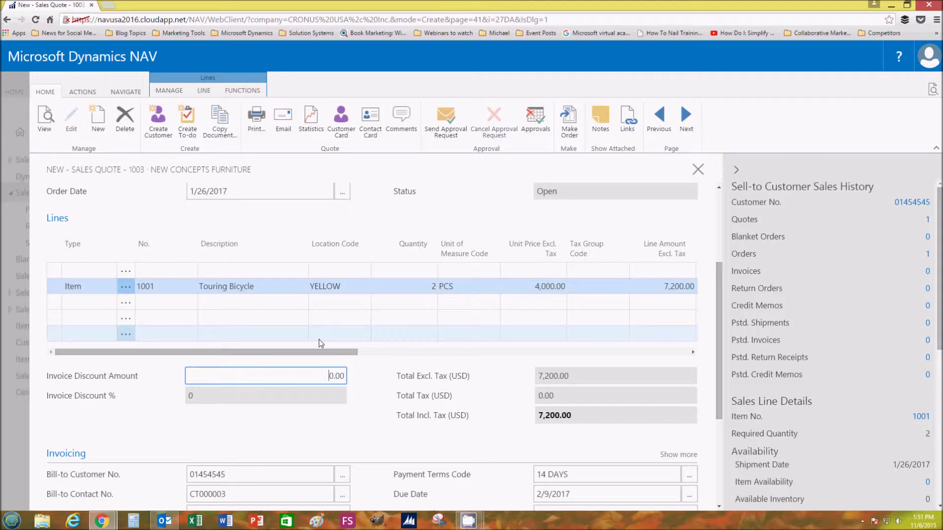
{"action": "key", "text": "Delete"}
{"action": "type", "text": "250"}
{"action": "key", "text": "Tab"}
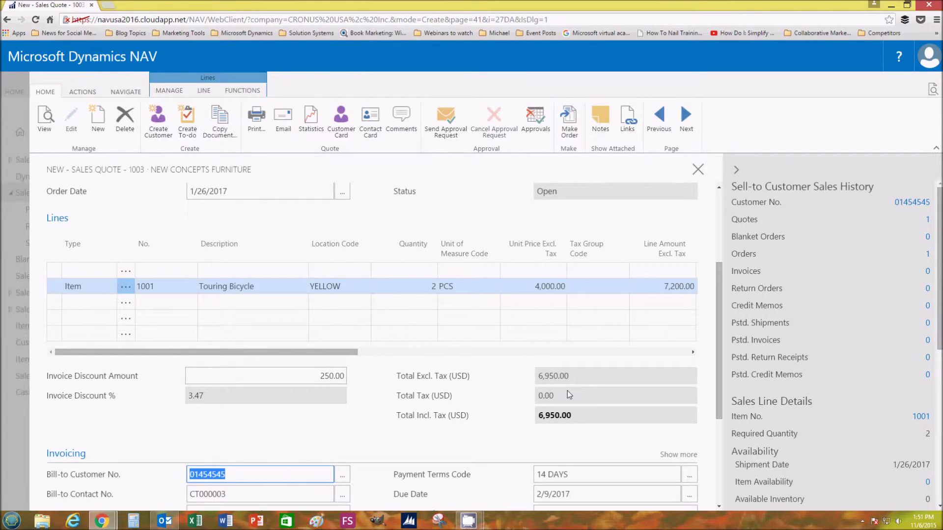
{"action": "scroll", "coordinate": [517, 384], "scroll_direction": "down", "scroll_amount": 3}
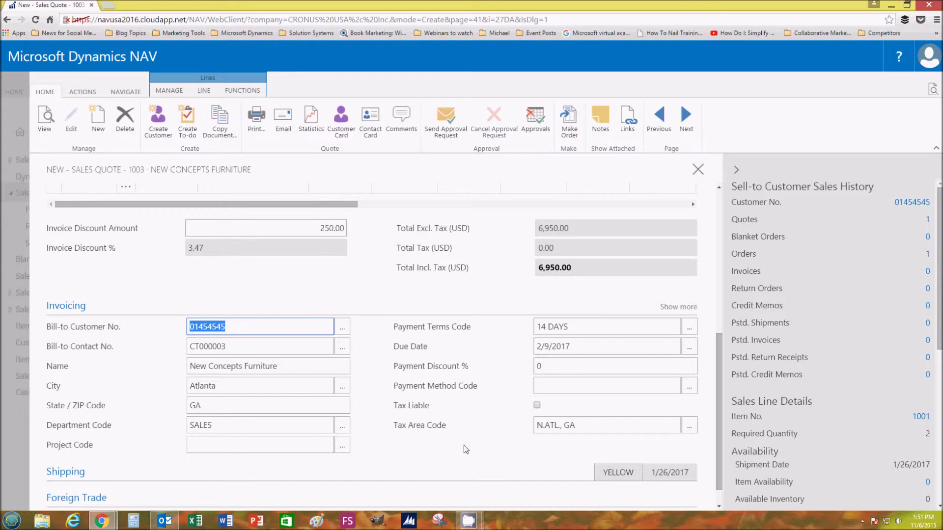
{"action": "scroll", "coordinate": [452, 387], "scroll_direction": "up", "scroll_amount": 8}
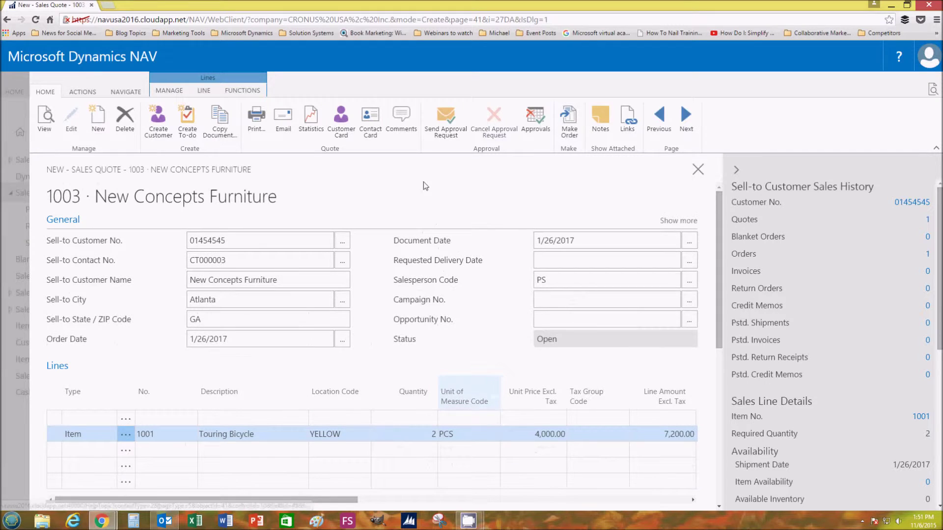
Add a comment line to quote 1003, then close it back to the Sales Quotes list.
{"action": "left_click", "coordinate": [401, 126]}
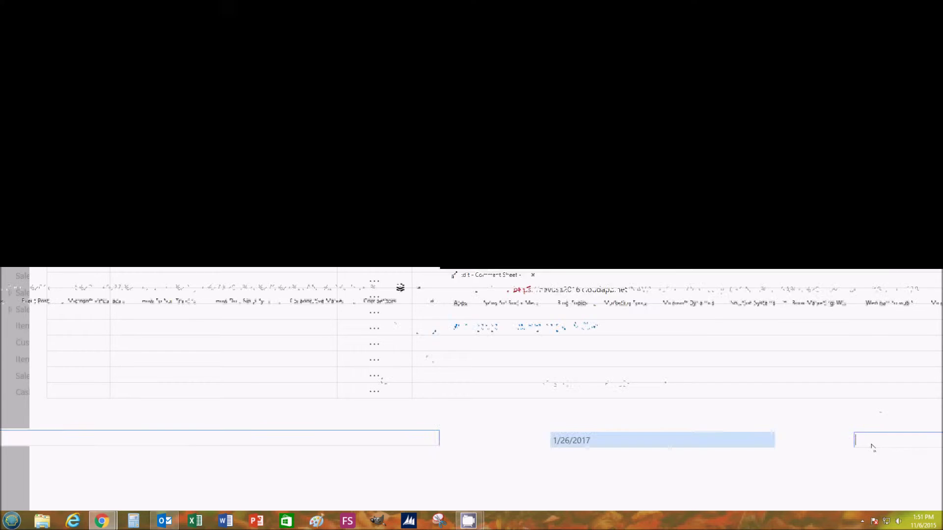
{"action": "left_click", "coordinate": [423, 172]}
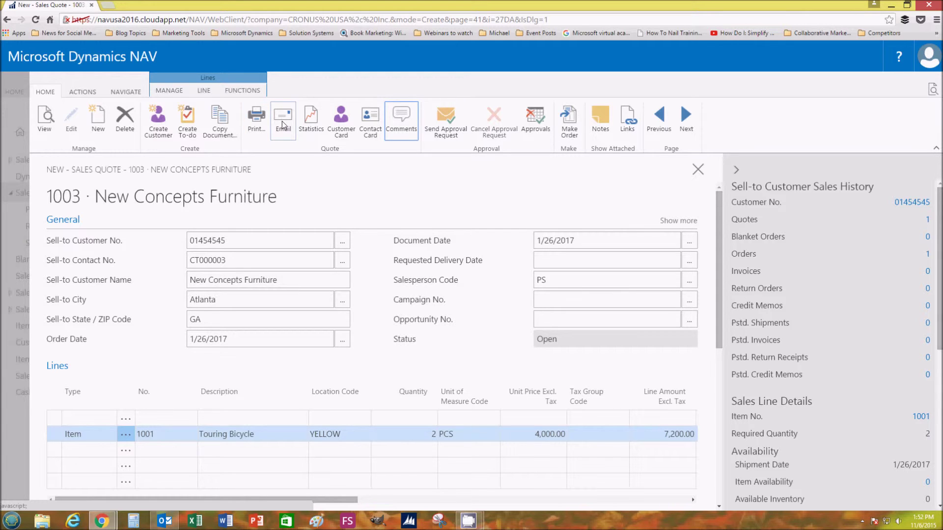
{"action": "left_click", "coordinate": [697, 172]}
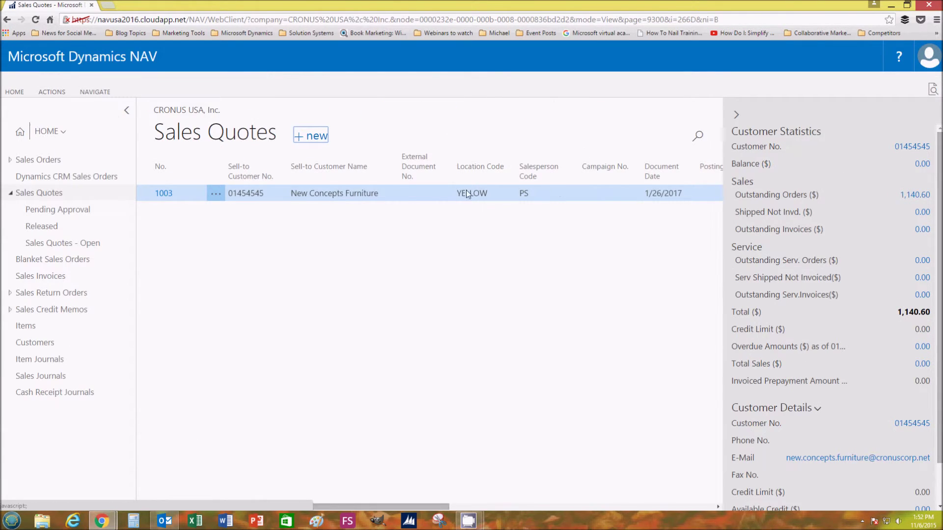
Reopen quote 1003 and review its Touring Bicycle line and discount.
{"action": "left_click", "coordinate": [162, 193]}
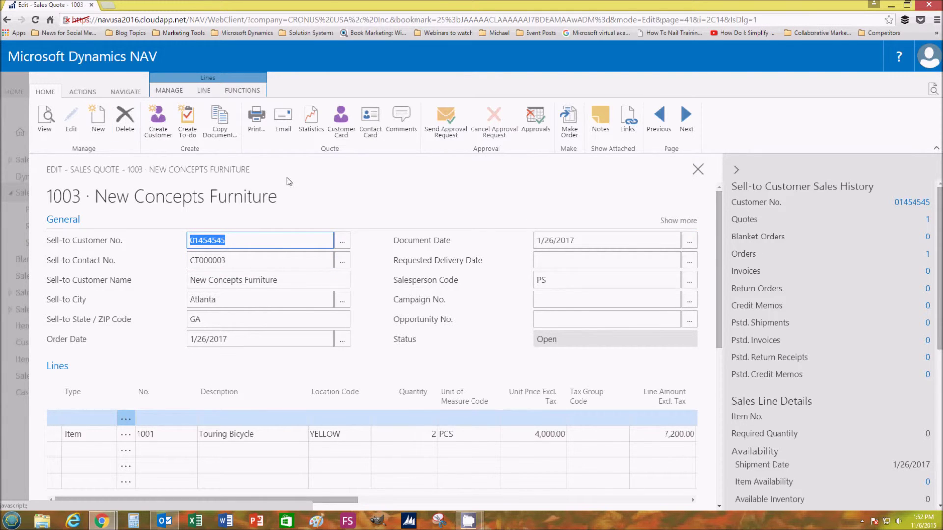
{"action": "scroll", "coordinate": [357, 191], "scroll_direction": "down", "scroll_amount": 4}
{"action": "scroll", "coordinate": [358, 192], "scroll_direction": "down", "scroll_amount": 2}
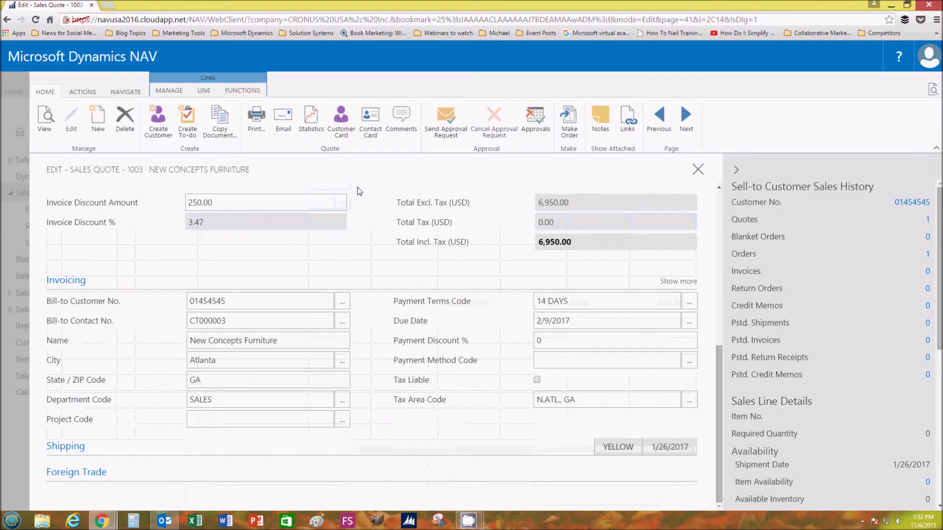
{"action": "scroll", "coordinate": [357, 192], "scroll_direction": "up", "scroll_amount": 8}
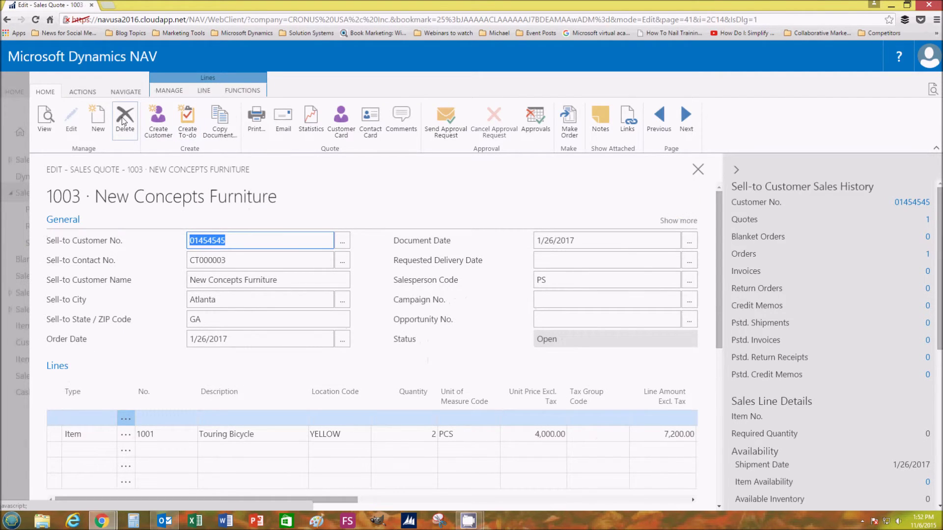
Delete quote 1003 for New Concepts Furniture, confirming with Yes.
{"action": "left_click", "coordinate": [123, 119]}
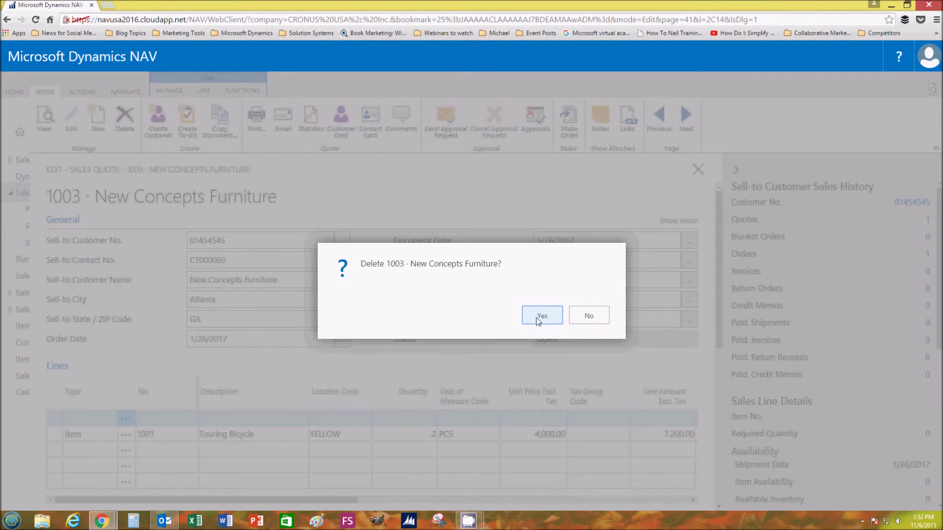
{"action": "left_click", "coordinate": [538, 319]}
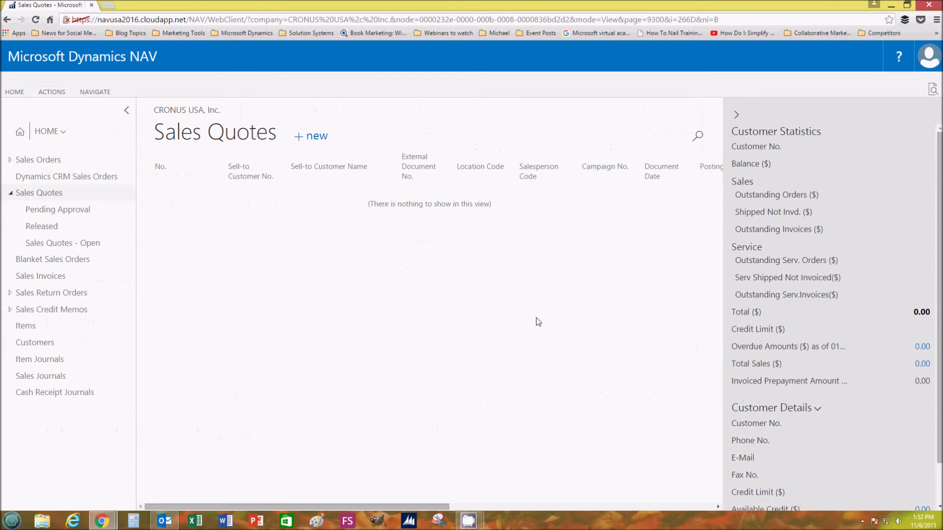